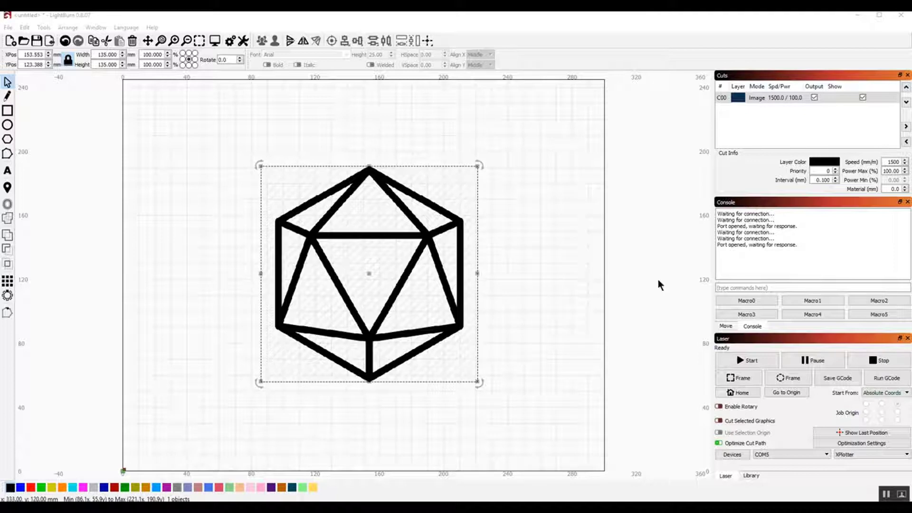
- Edit the XPlotter device and set it up as a Marlin controller connected over Serial/USB
click(740, 456)
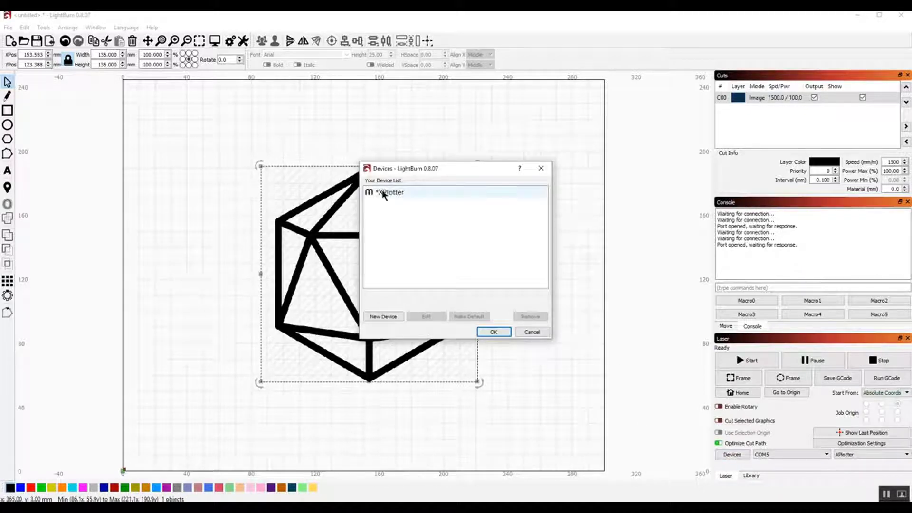
click(432, 190)
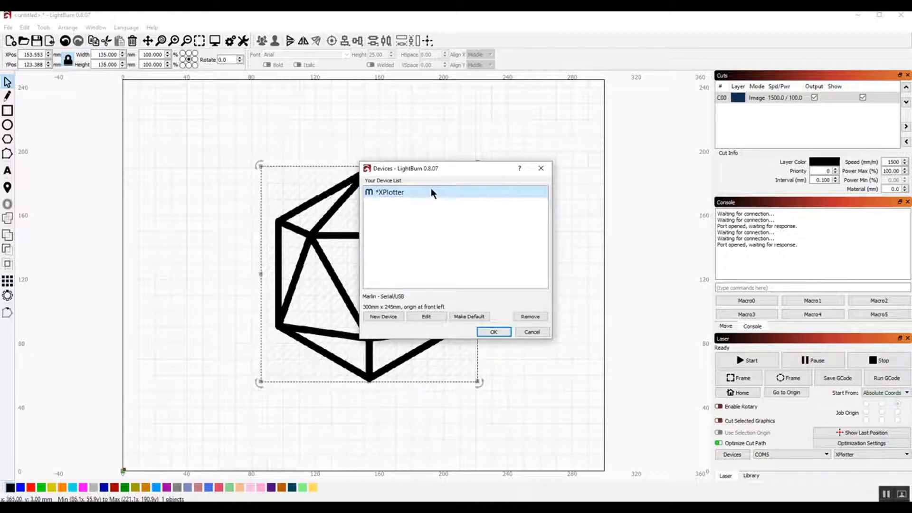
double_click(428, 190)
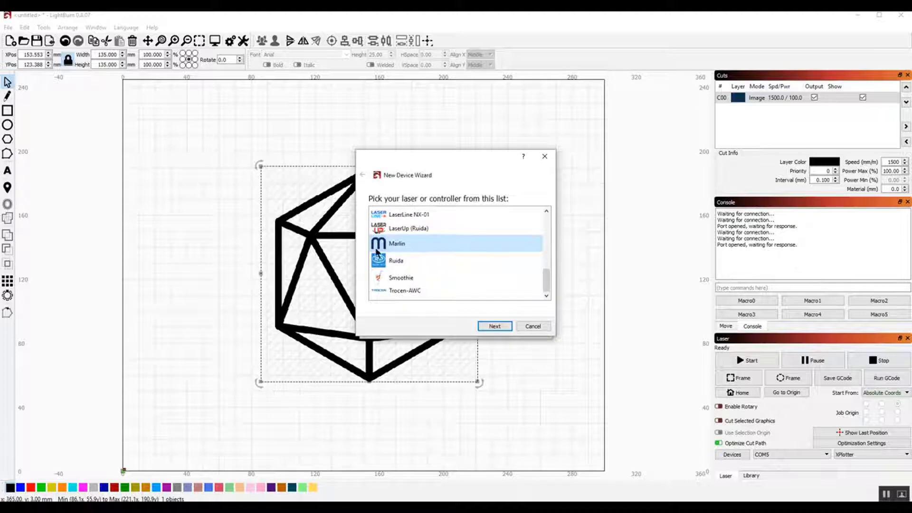
mouse_move(545, 281)
mouse_down()
mouse_move(549, 246)
mouse_move(565, 251)
mouse_move(568, 208)
mouse_move(564, 288)
mouse_move(559, 251)
mouse_move(557, 275)
mouse_up()
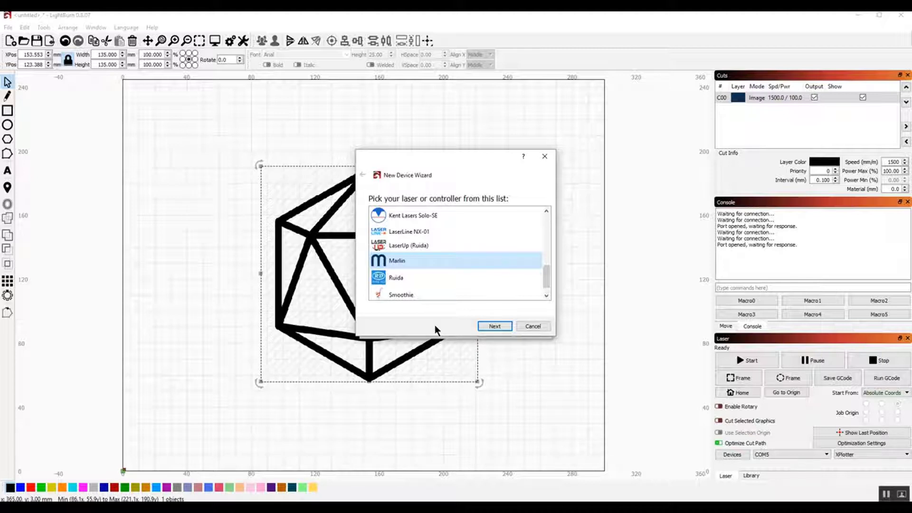
double_click(401, 258)
double_click(409, 235)
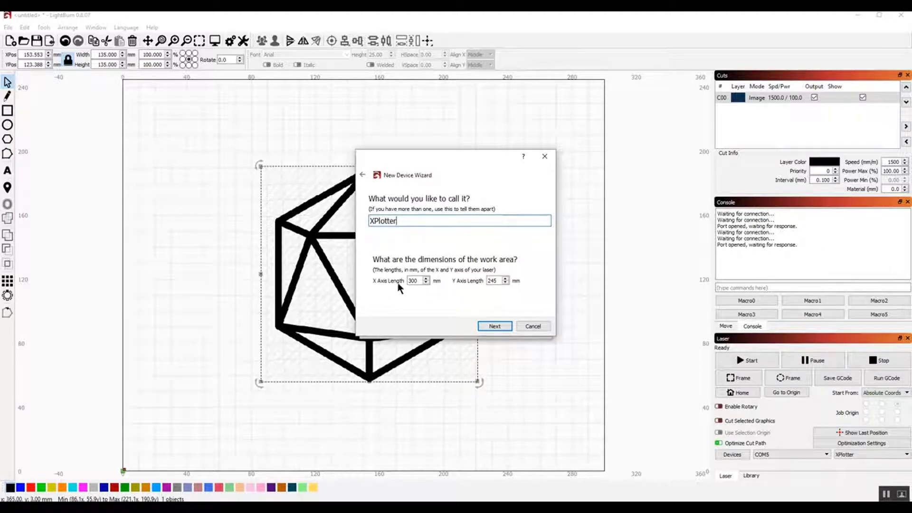
- Finish the device setup as XPlotter with a 300 x 245 mm work area and a front left origin
click(496, 326)
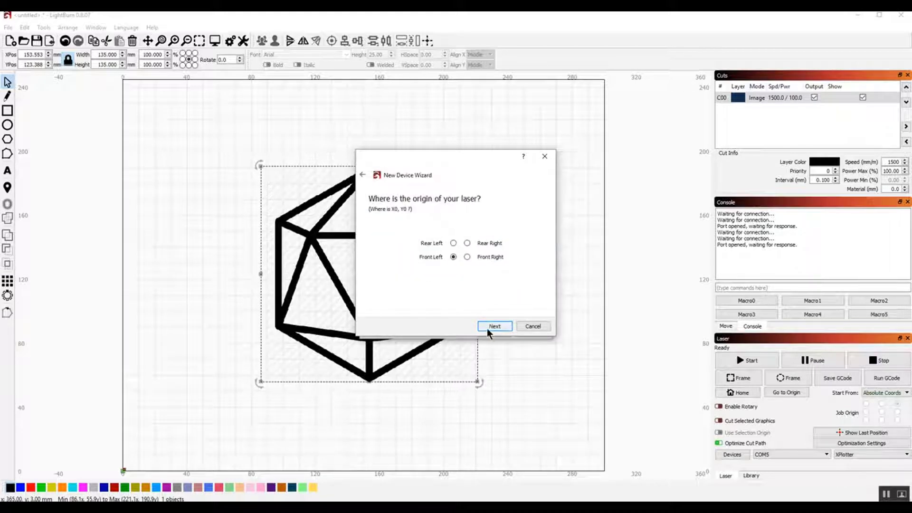
click(488, 328)
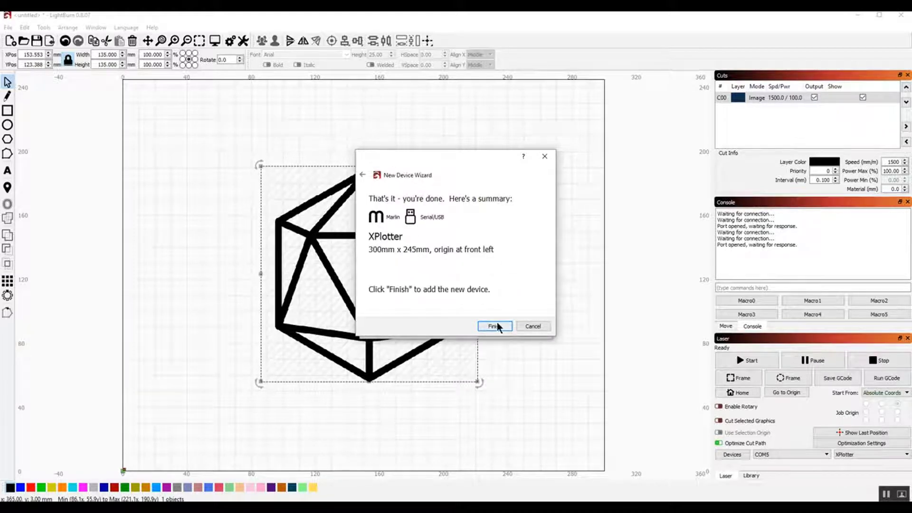
click(495, 326)
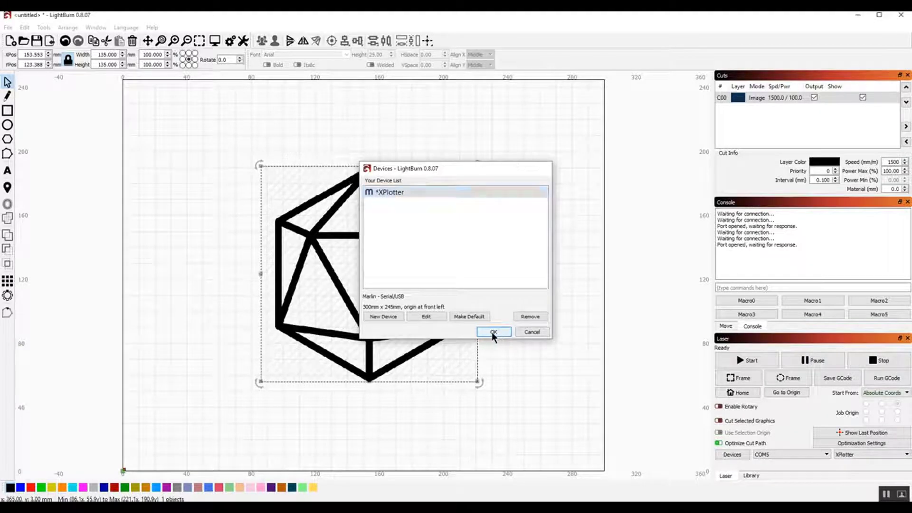
click(494, 332)
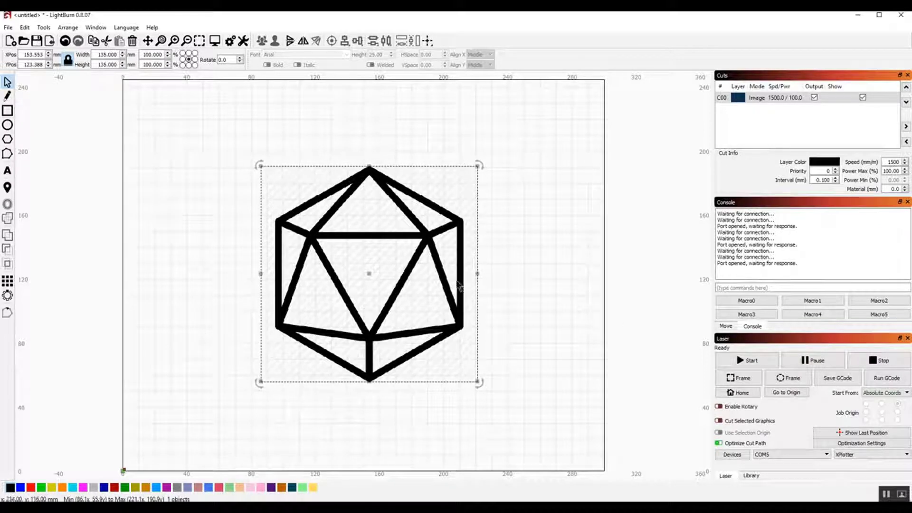
- Examine the program settings for display, units and grids, snapping and output, and leave them without saving
click(8, 27)
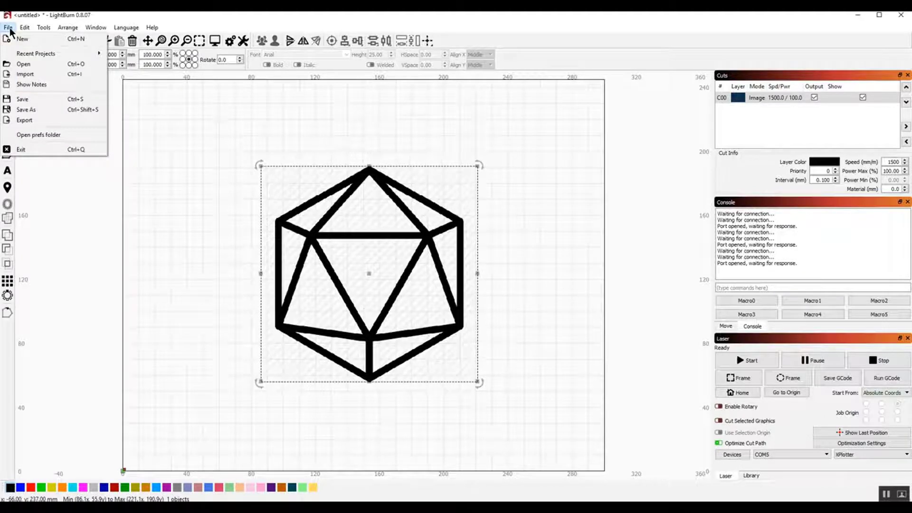
mouse_move(25, 29)
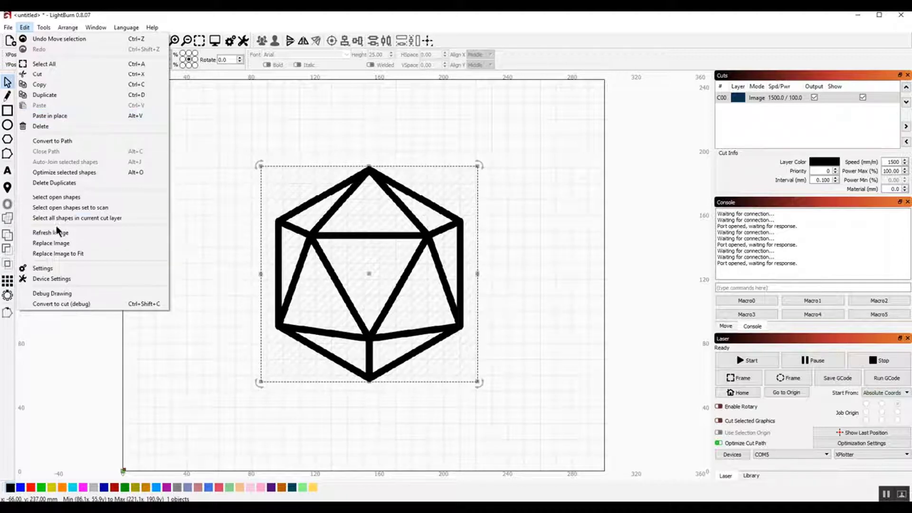
click(64, 269)
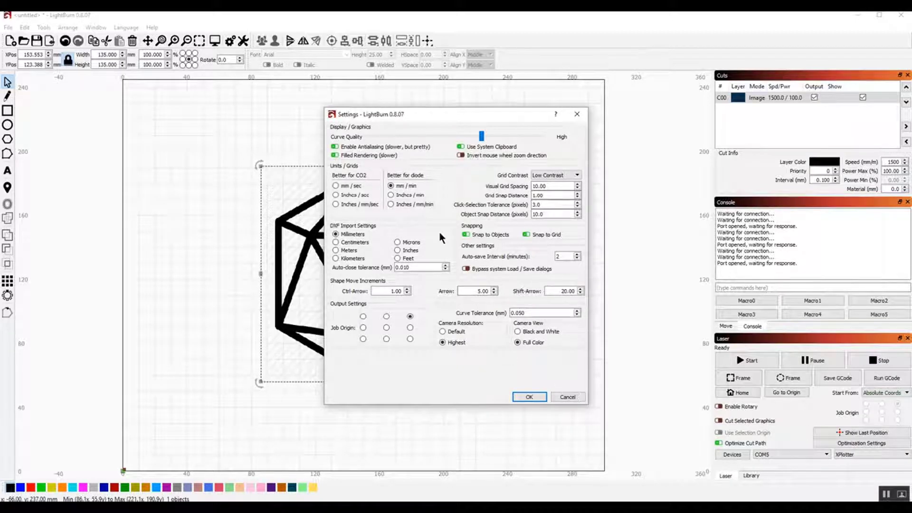
click(573, 399)
- Examine the XPlotter device settings, including working size, origin, M03/M05 use and baud rate
click(8, 27)
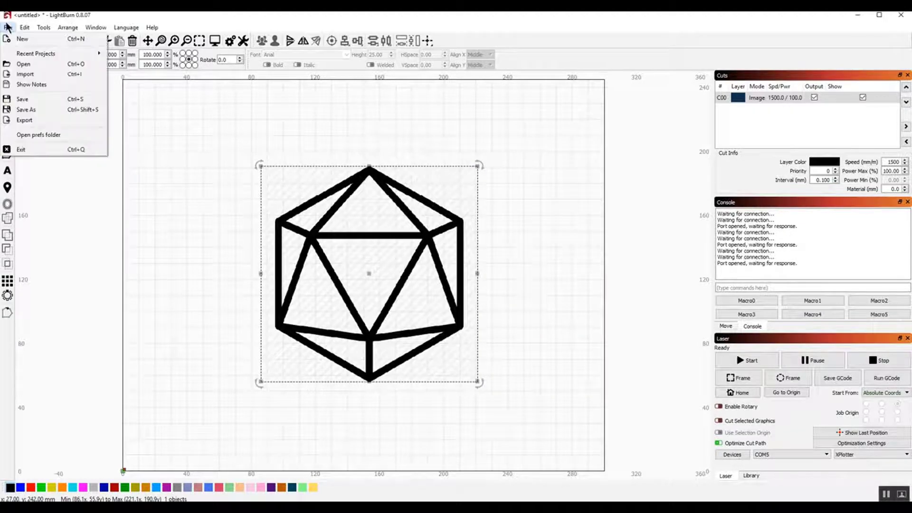
mouse_move(40, 29)
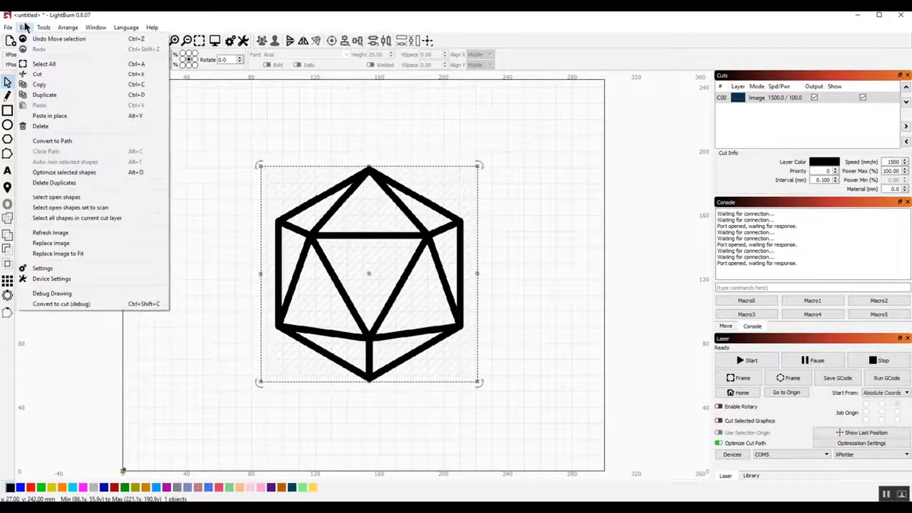
click(50, 279)
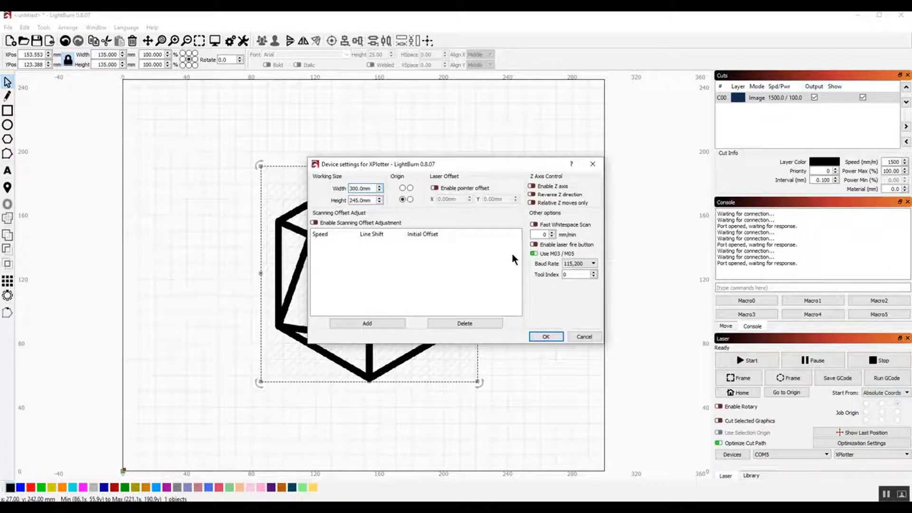
click(540, 337)
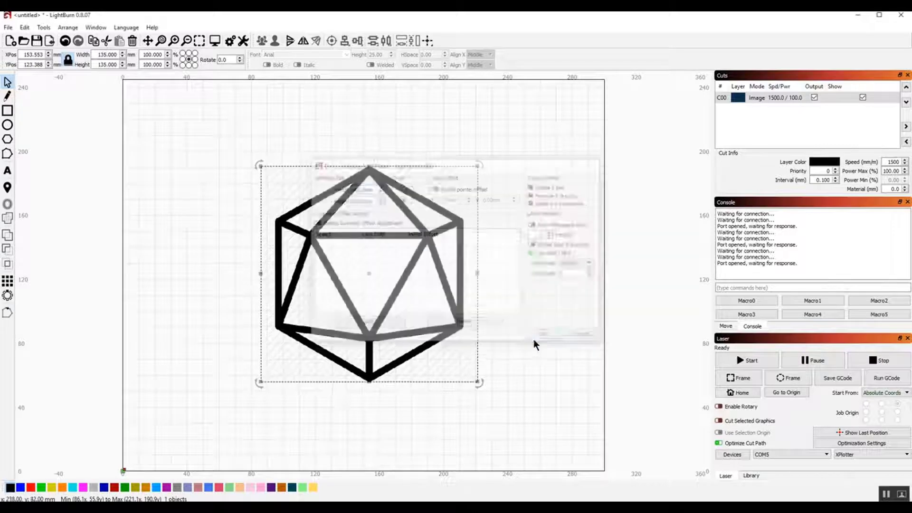
- Deselect the image, and send the laser commands M4 and M5 to the machine through the console
click(168, 143)
click(758, 287)
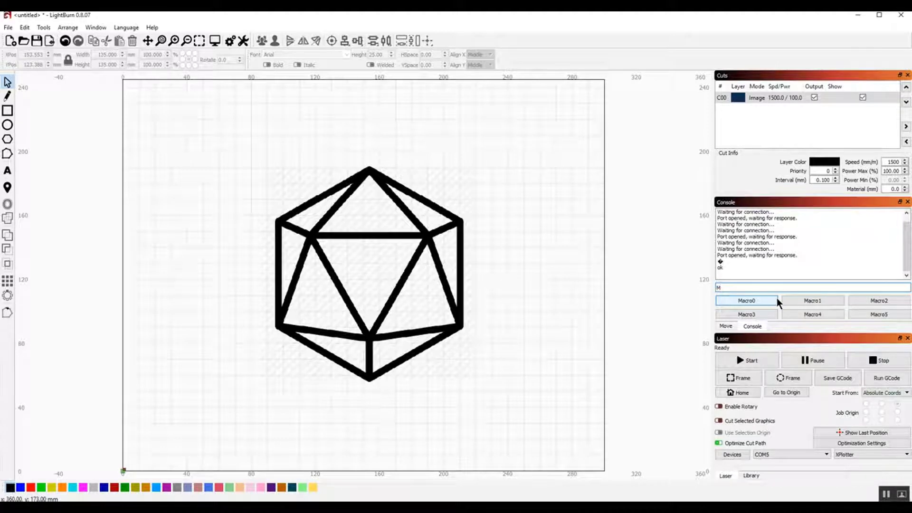
click(738, 286)
text(M)
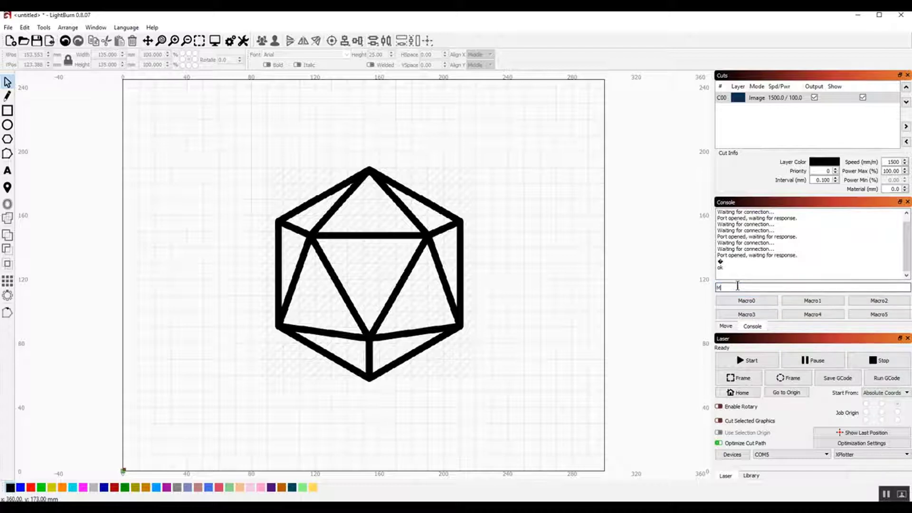
text(4)
key(Return)
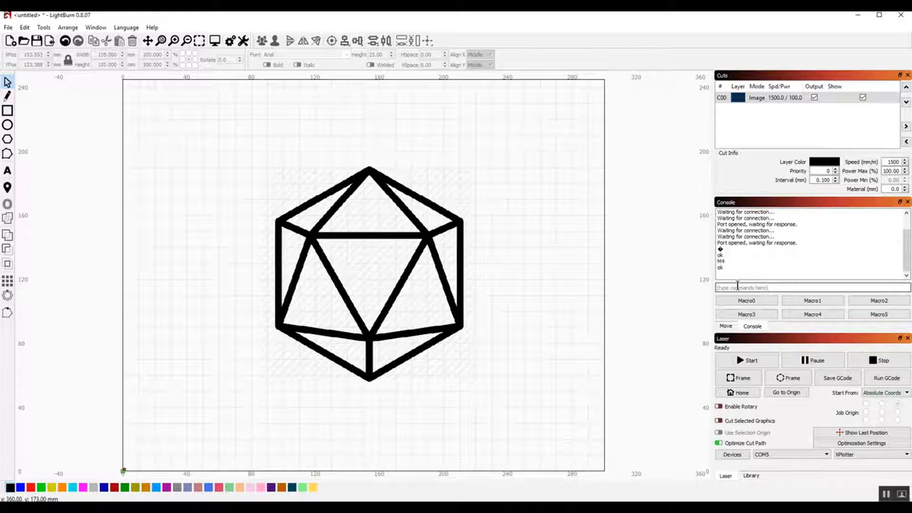
text(M5)
key(Return)
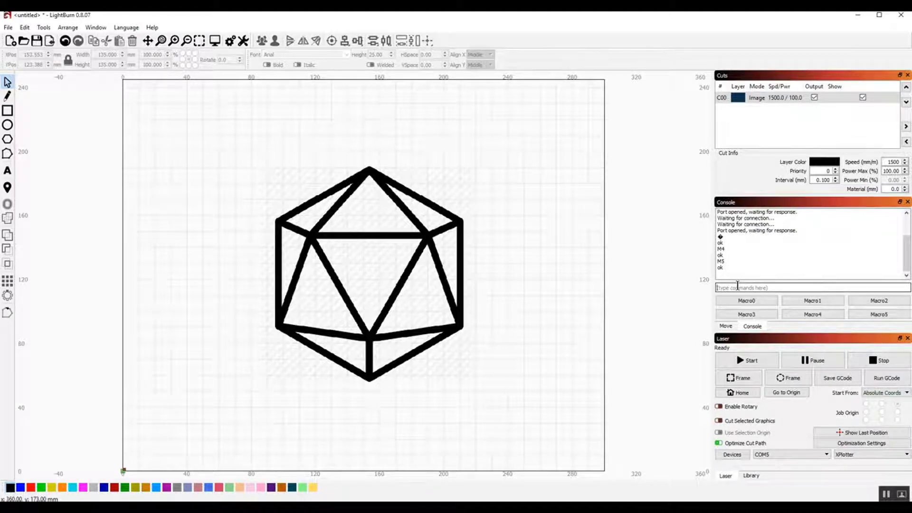
- Move the laser head to a point just outside the icosahedron image's upper-left corner
click(7, 188)
click(252, 182)
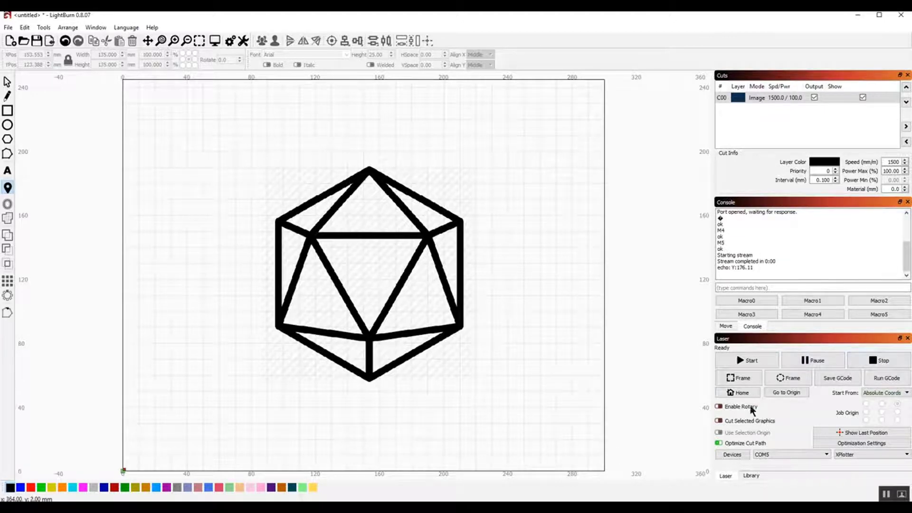
- Home the laser head and trace a rectangular frame around the job
click(746, 392)
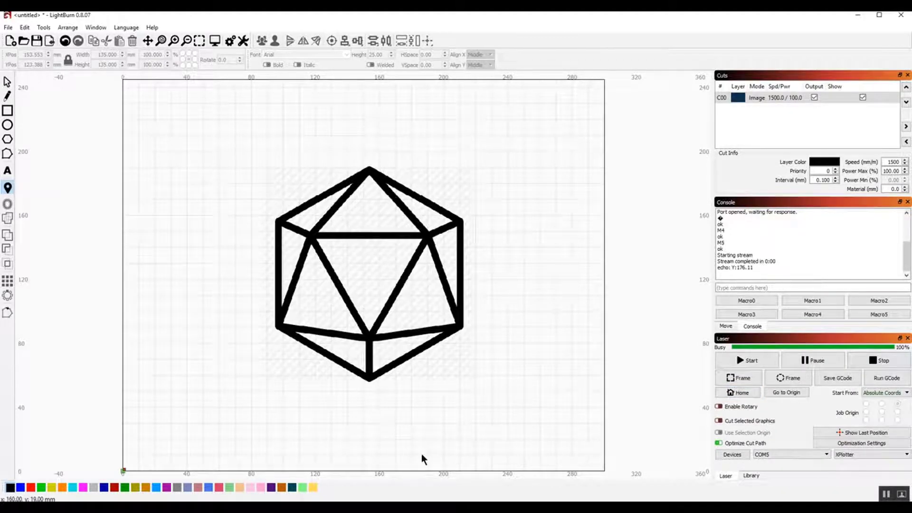
click(748, 379)
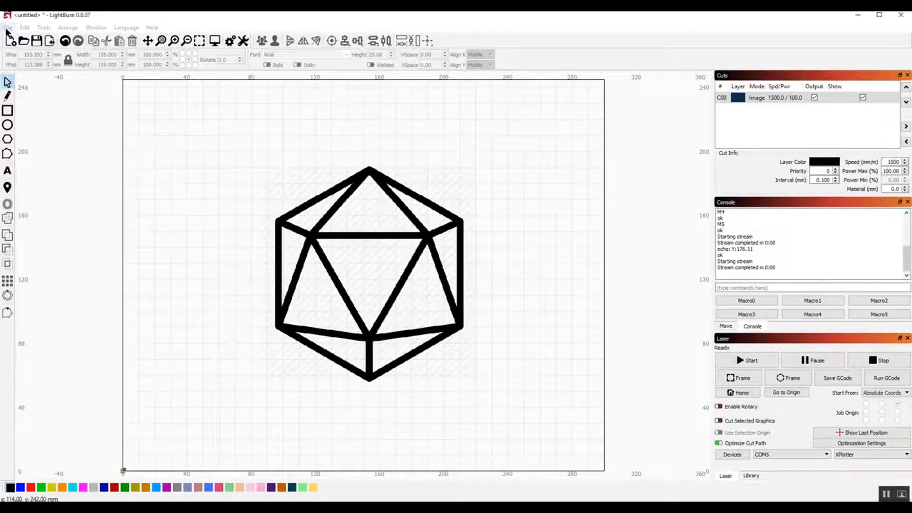
- Check the speed units recommended for diode lasers in the program settings and accept the settings
click(8, 27)
mouse_move(25, 27)
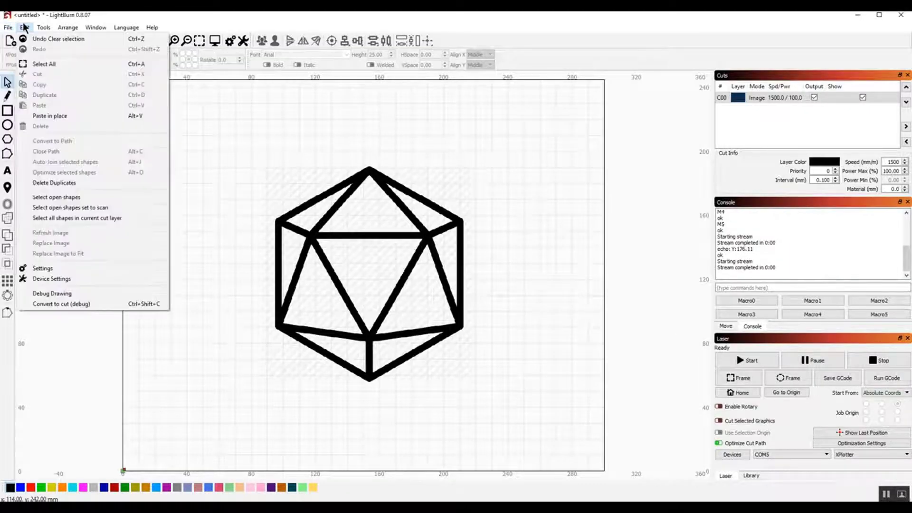
click(50, 269)
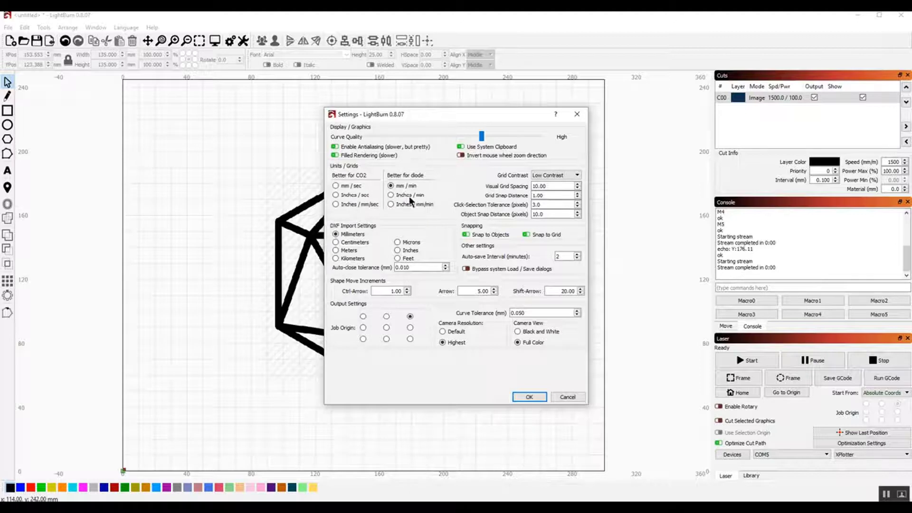
click(529, 396)
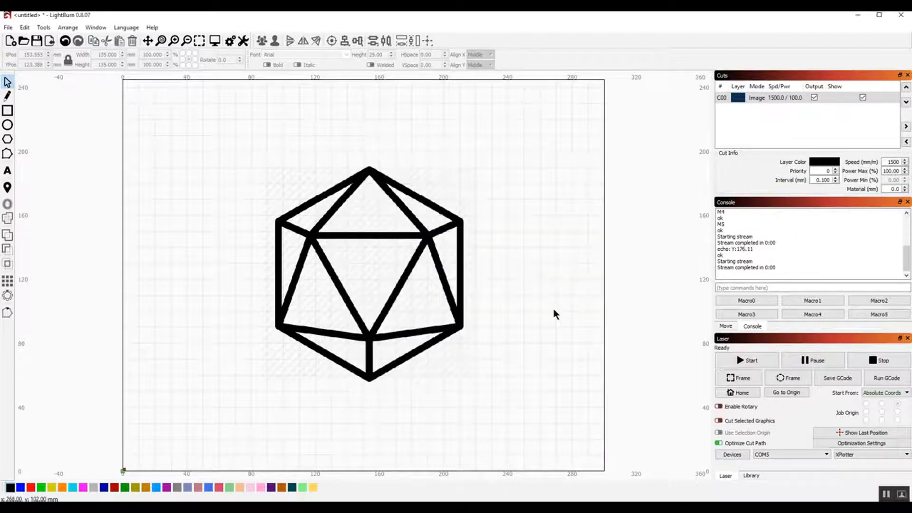